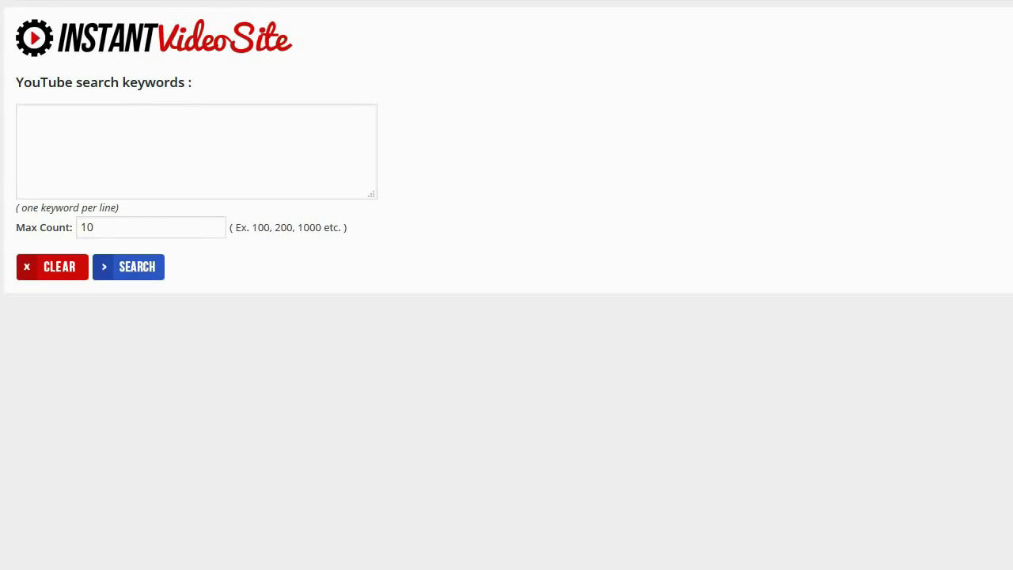
# Search YouTube for videos with the keyword "online marketing" and a maximum count of 35.
pyautogui.click(159, 145)
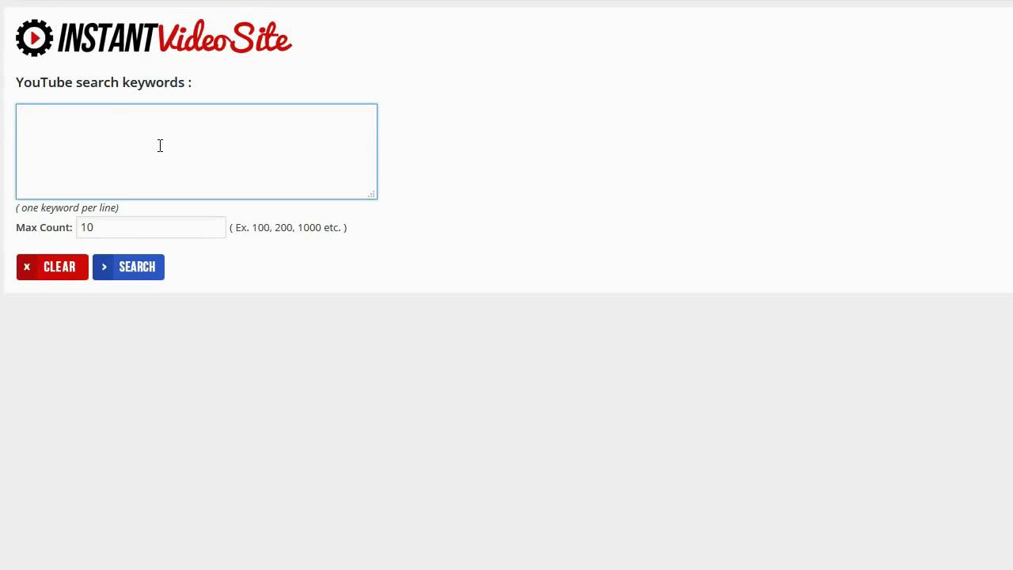
pyautogui.write('online marketing')
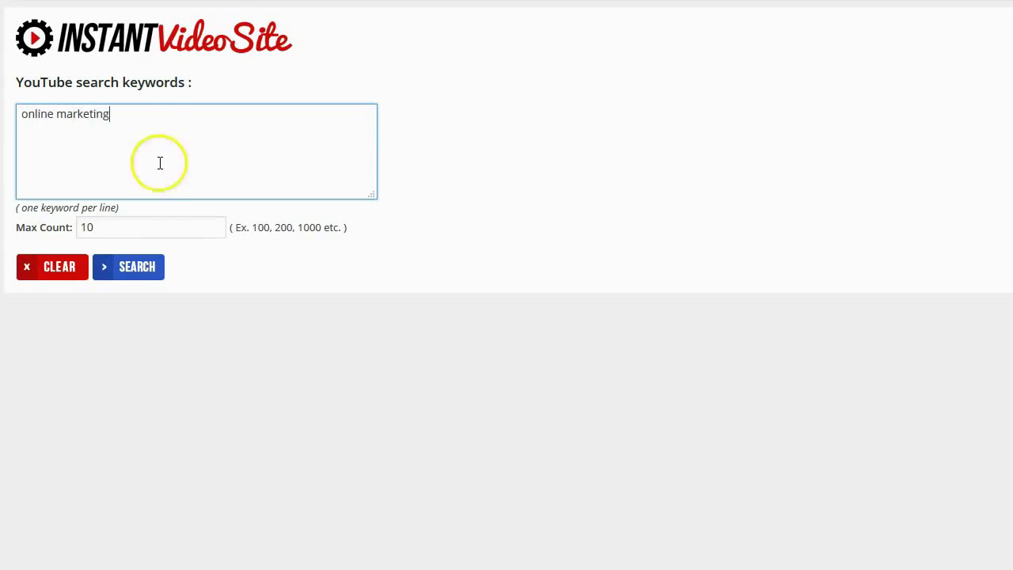
pyautogui.click(133, 226)
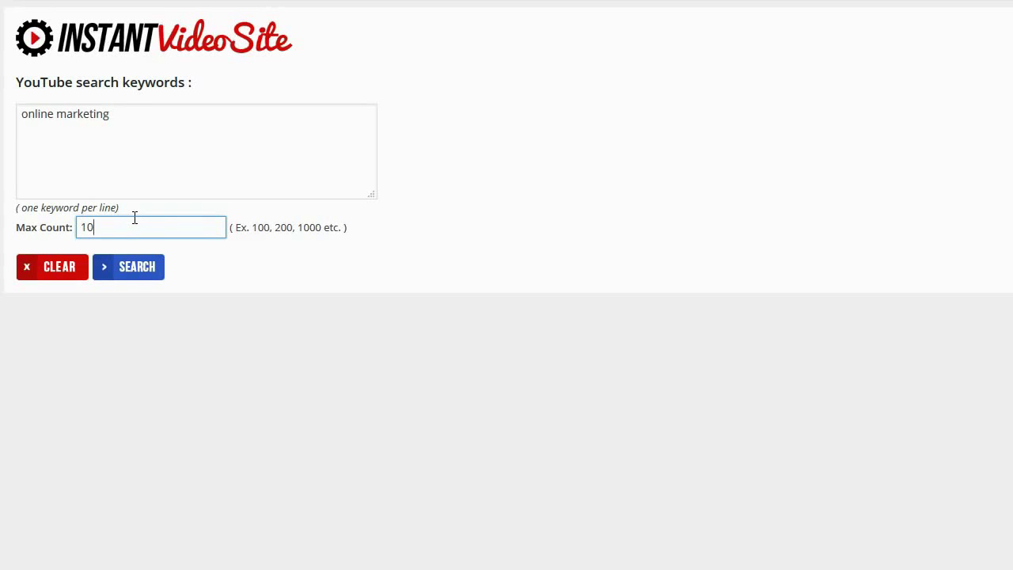
pyautogui.press('BackSpace')
pyautogui.press('BackSpace')
pyautogui.write('35')
pyautogui.click(137, 273)
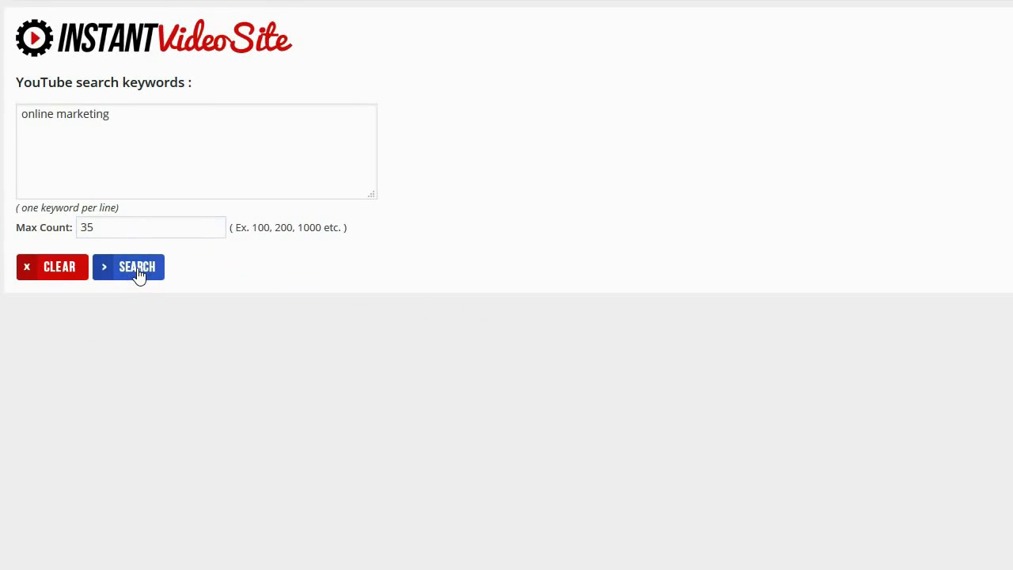
# Select all of the videos listed in the search results.
pyautogui.scroll(-1, 139, 273)
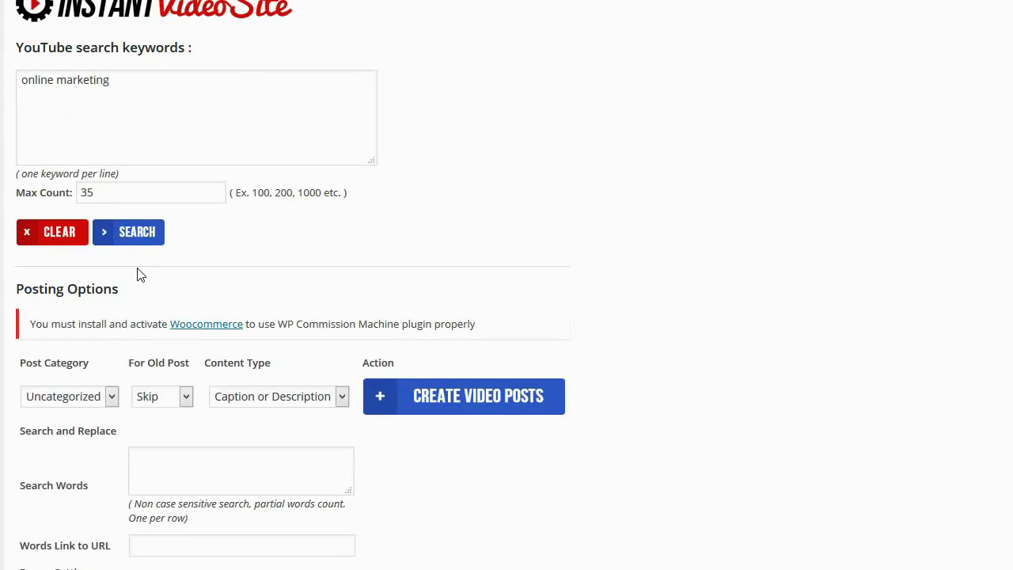
pyautogui.scroll(-10, 137, 275)
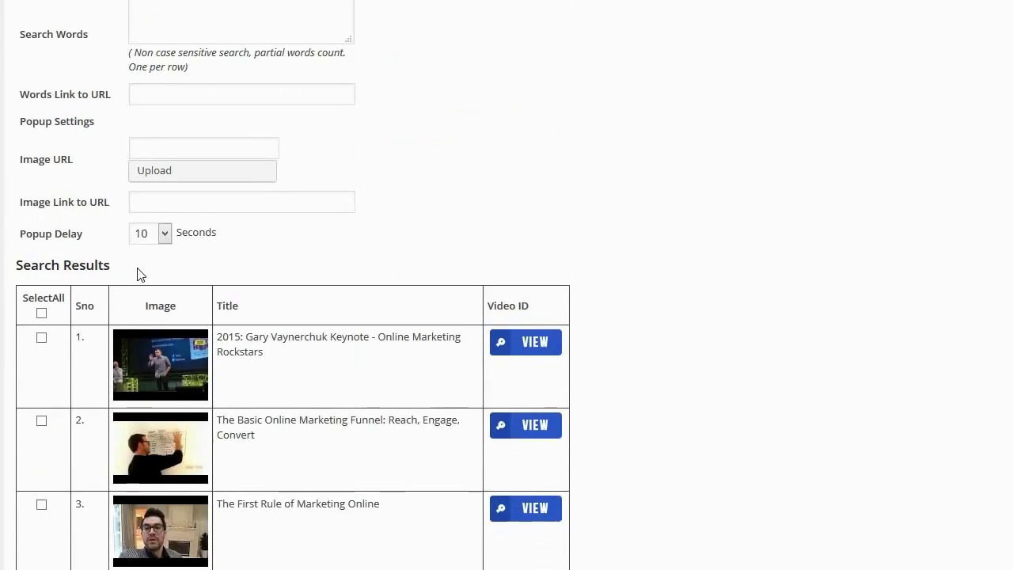
pyautogui.scroll(-4, 137, 275)
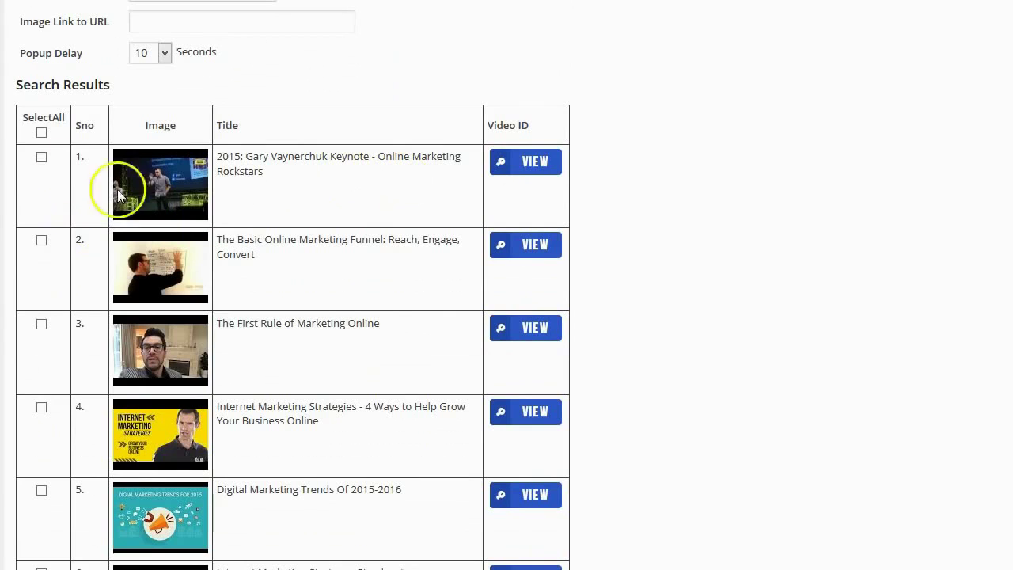
pyautogui.click(41, 133)
# Enter "marketing" as the search word in the Search and Replace posting options.
pyautogui.scroll(1, 715, 359)
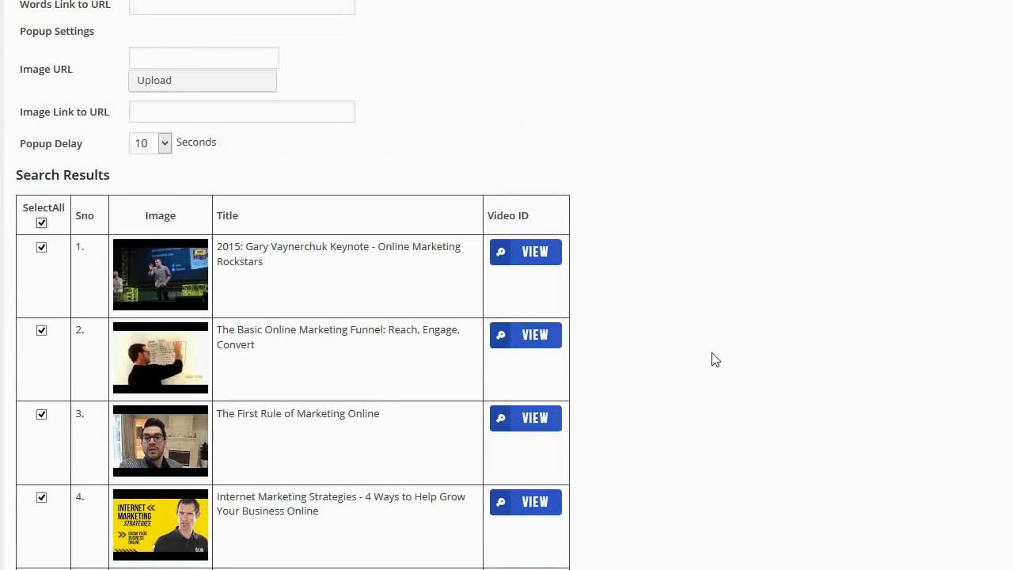
pyautogui.scroll(3, 715, 359)
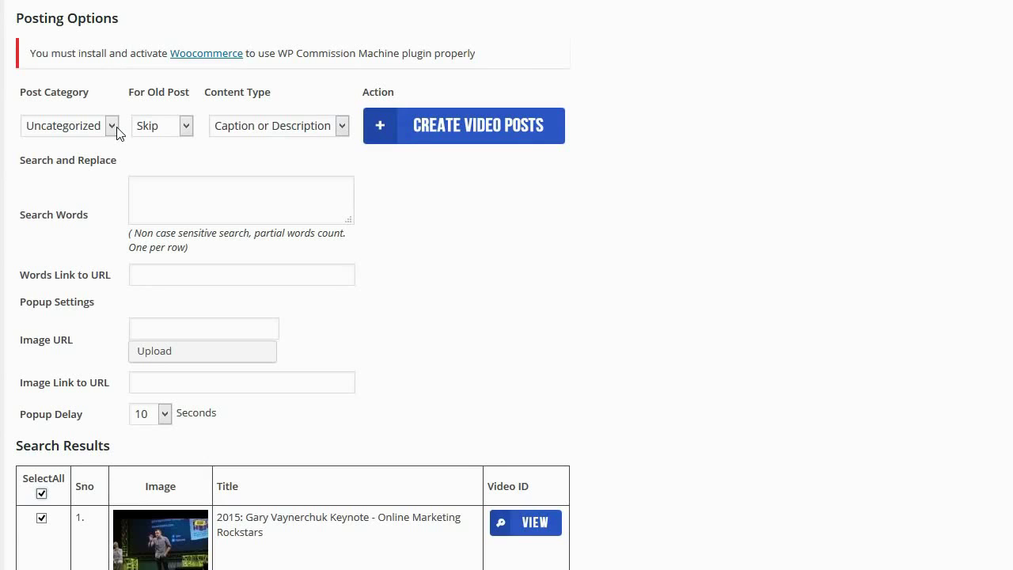
pyautogui.click(216, 197)
pyautogui.click(217, 198)
pyautogui.write('mark')
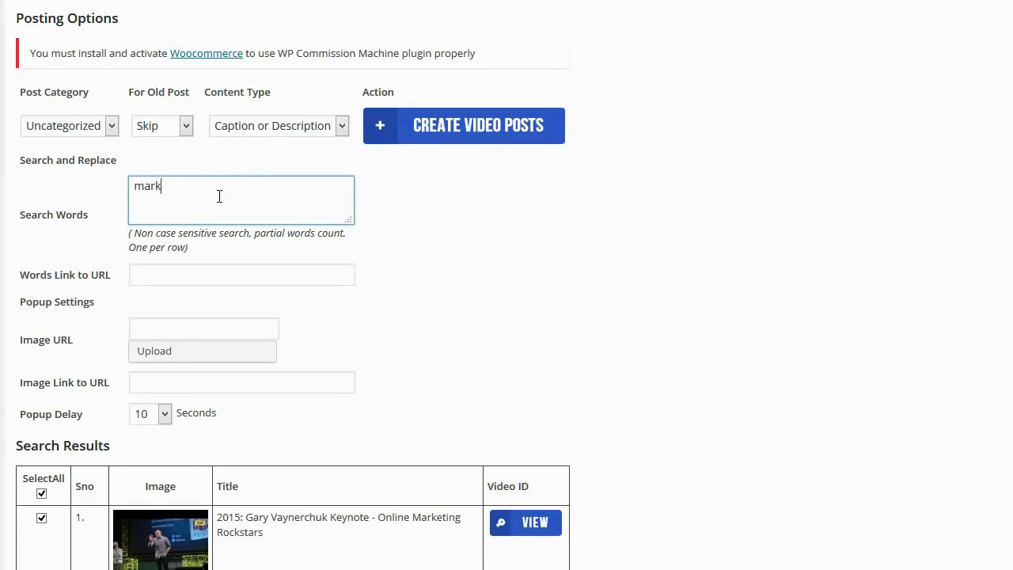
pyautogui.write('eting')
pyautogui.click(180, 269)
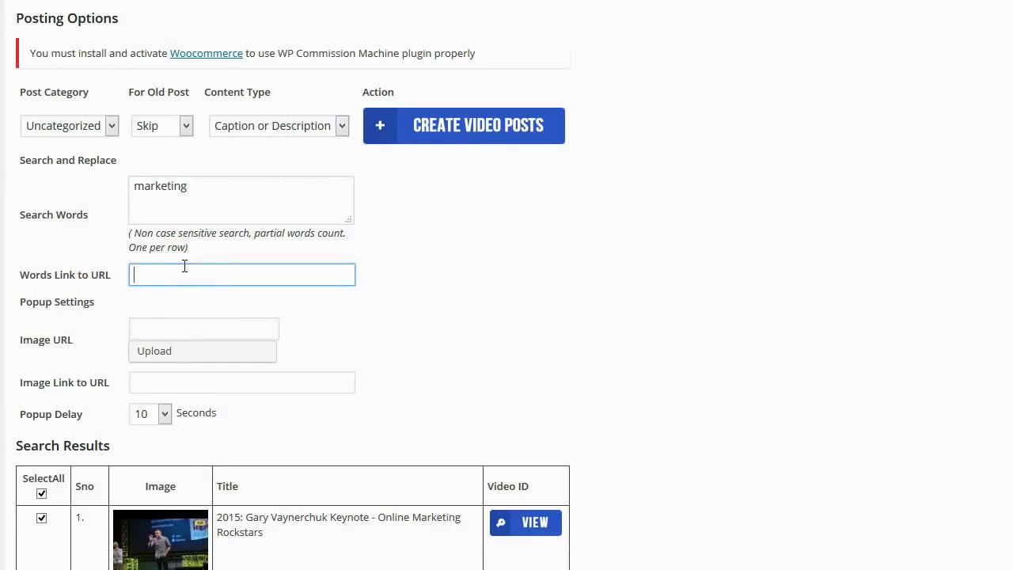
pyautogui.rightClick(170, 274)
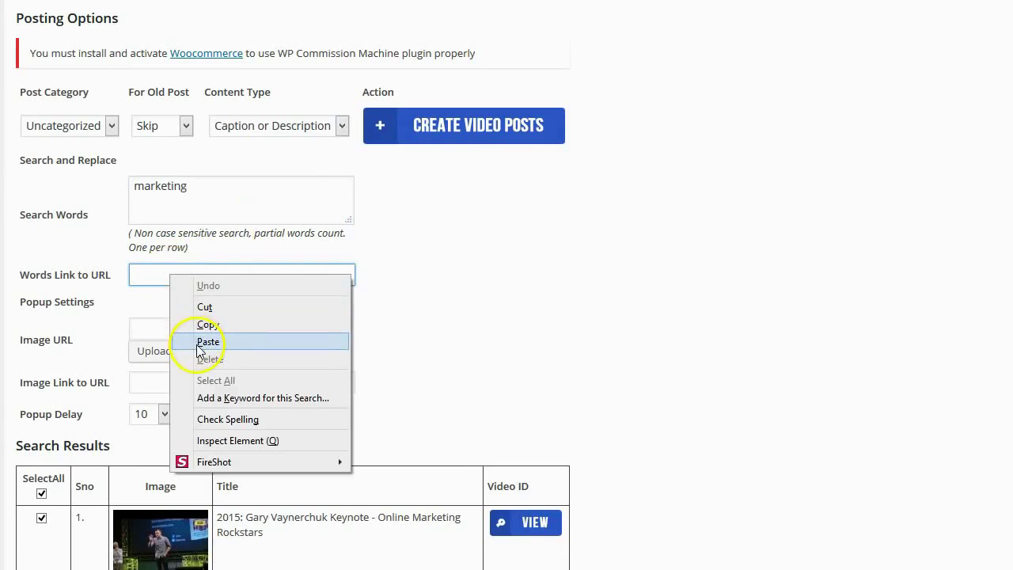
pyautogui.click(208, 341)
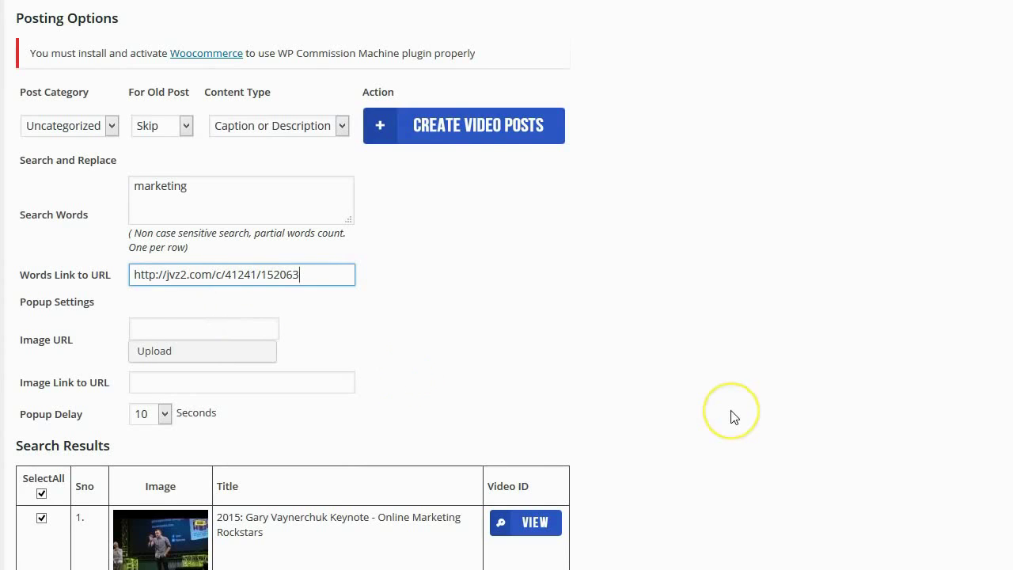
pyautogui.click(438, 134)
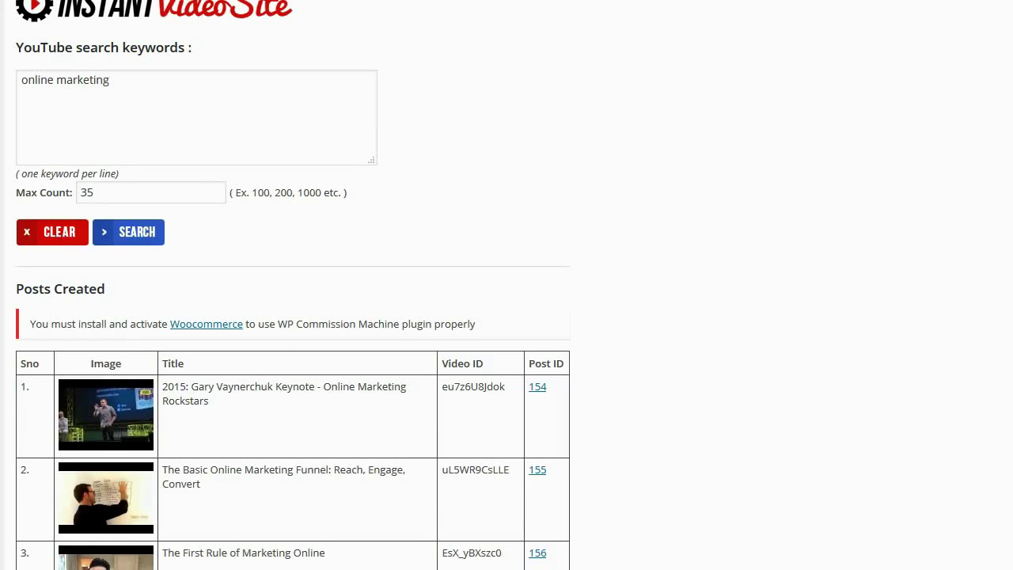
# Open the list of all posts and look through the newly created video posts.
pyautogui.moveTo(0, 26)
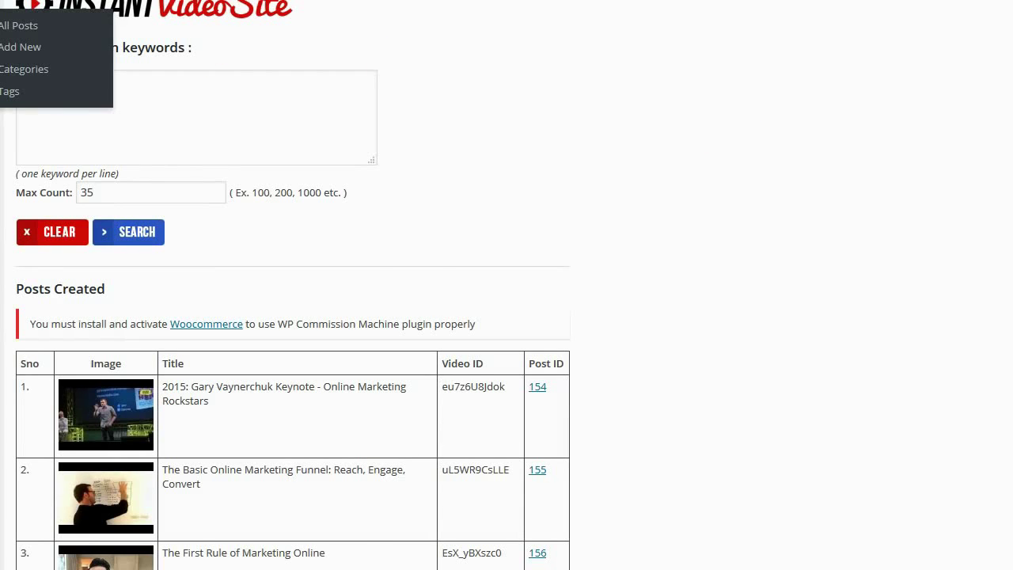
pyautogui.click(16, 26)
pyautogui.scroll(-4, 389, 153)
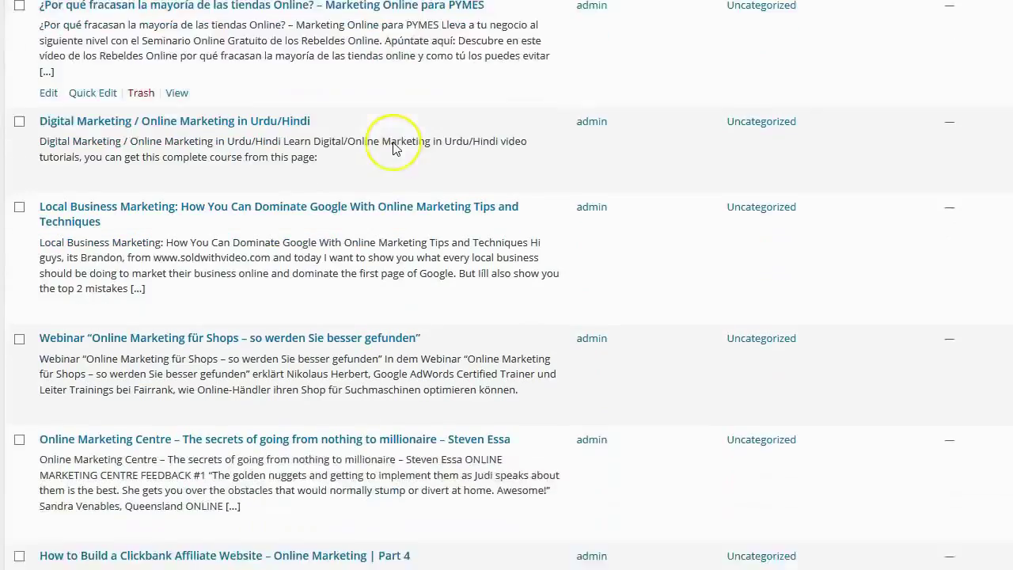
pyautogui.scroll(-7, 394, 148)
pyautogui.scroll(6, 396, 151)
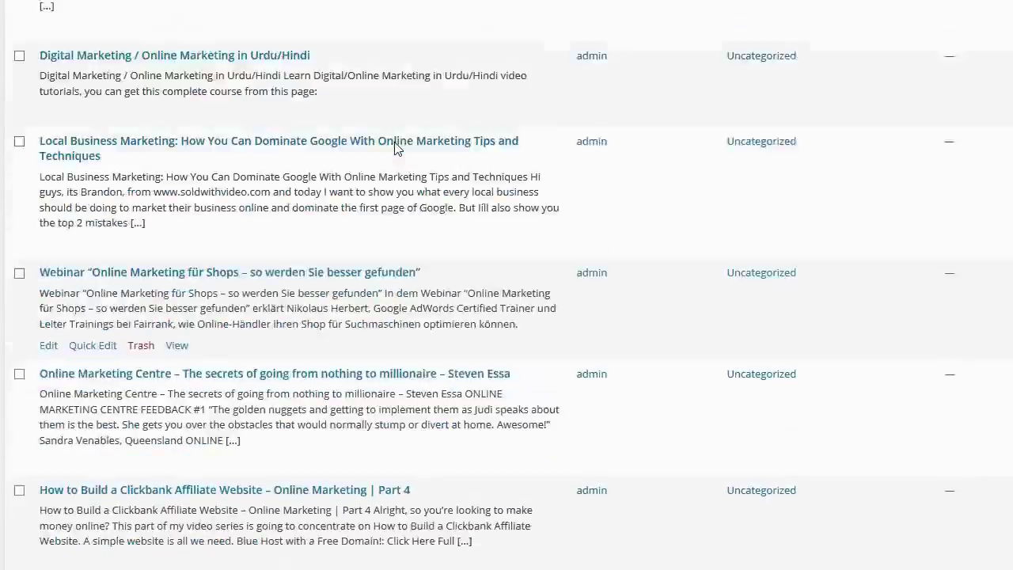
pyautogui.scroll(2, 398, 149)
pyautogui.scroll(3, 398, 150)
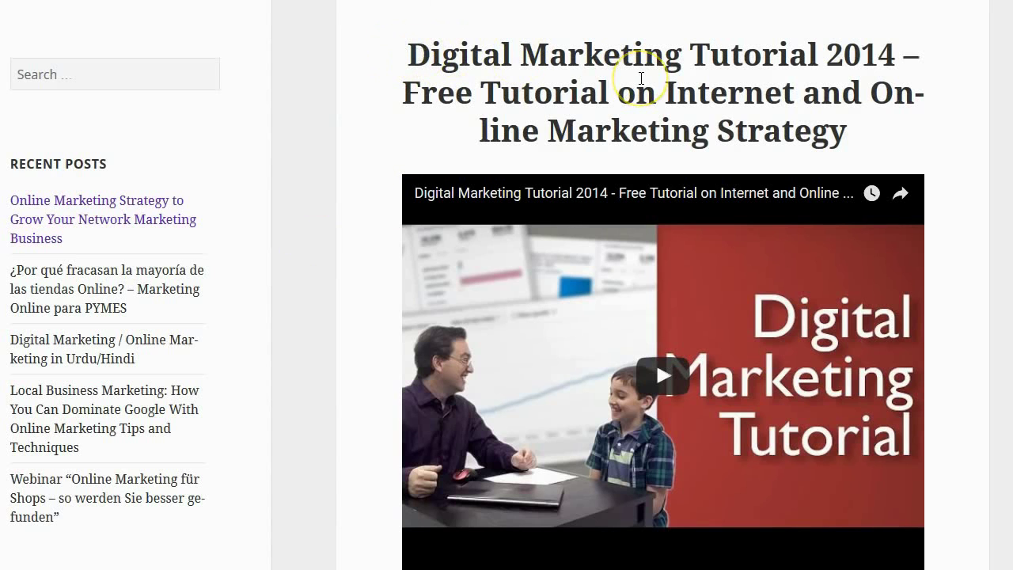
# Examine the embedded video, caption text and linked keywords in the "Digital Marketing Tutorial 2014" post.
pyautogui.scroll(-1, 633, 119)
pyautogui.scroll(-2, 635, 163)
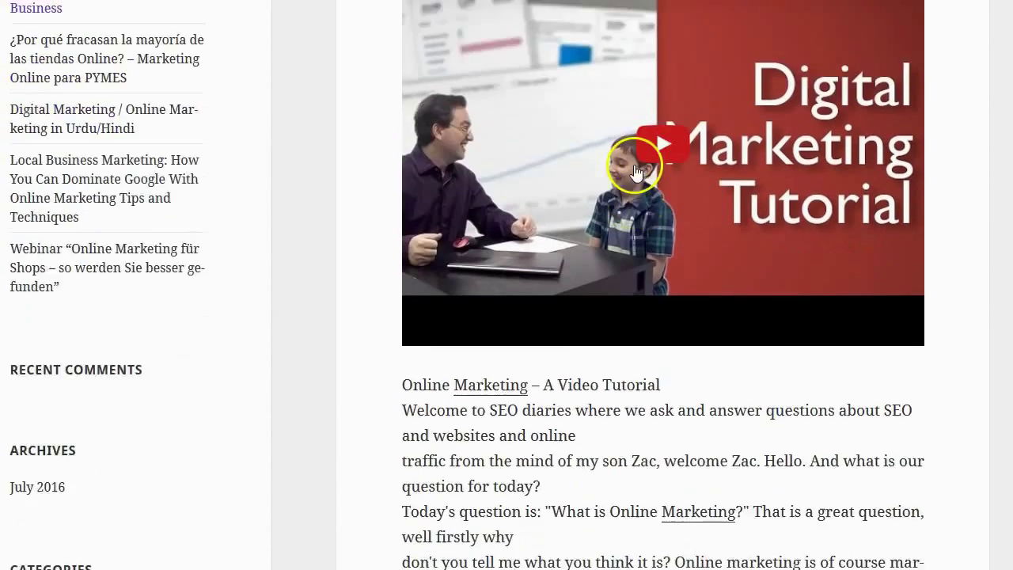
pyautogui.scroll(-4, 635, 171)
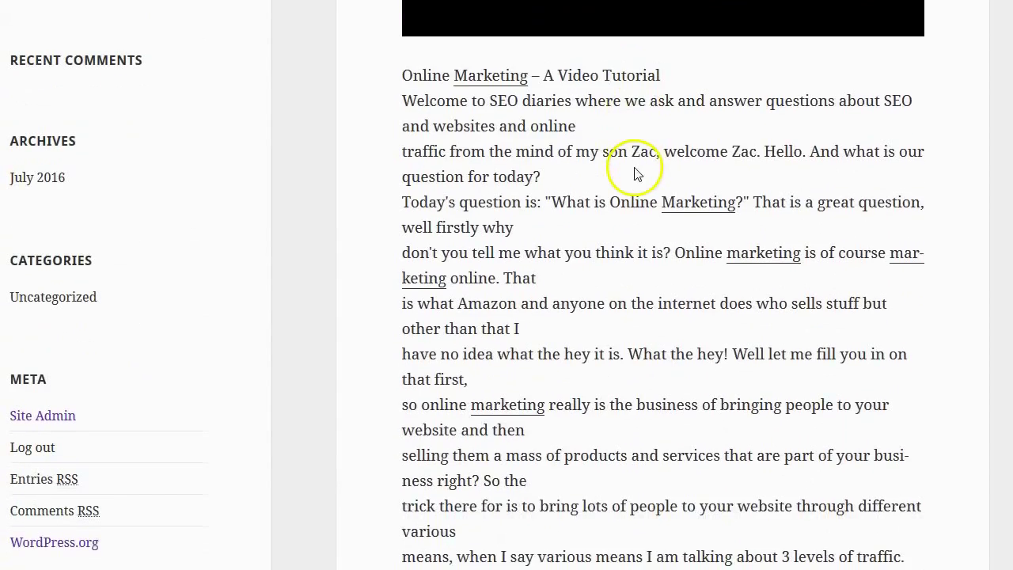
pyautogui.scroll(-3, 636, 172)
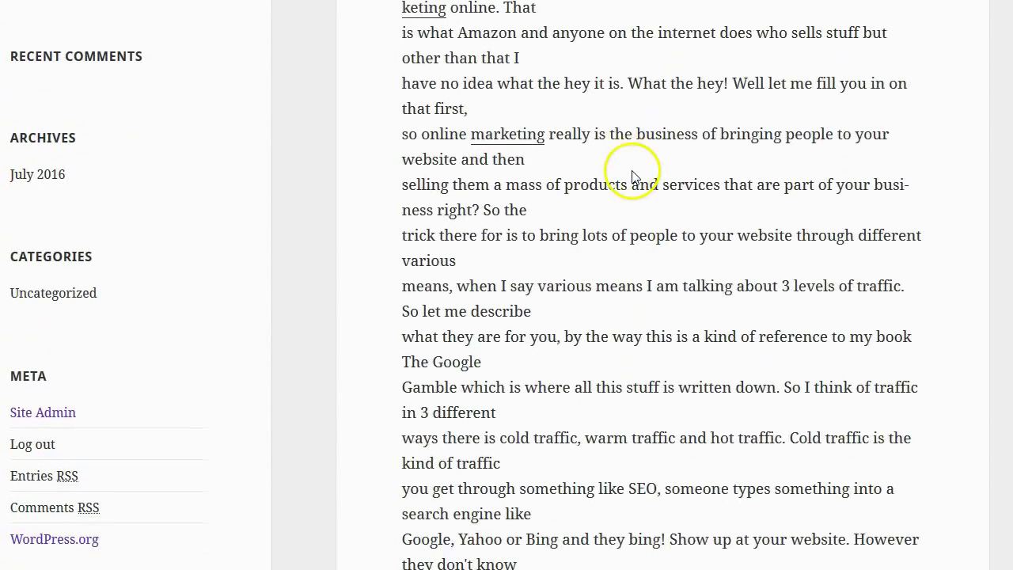